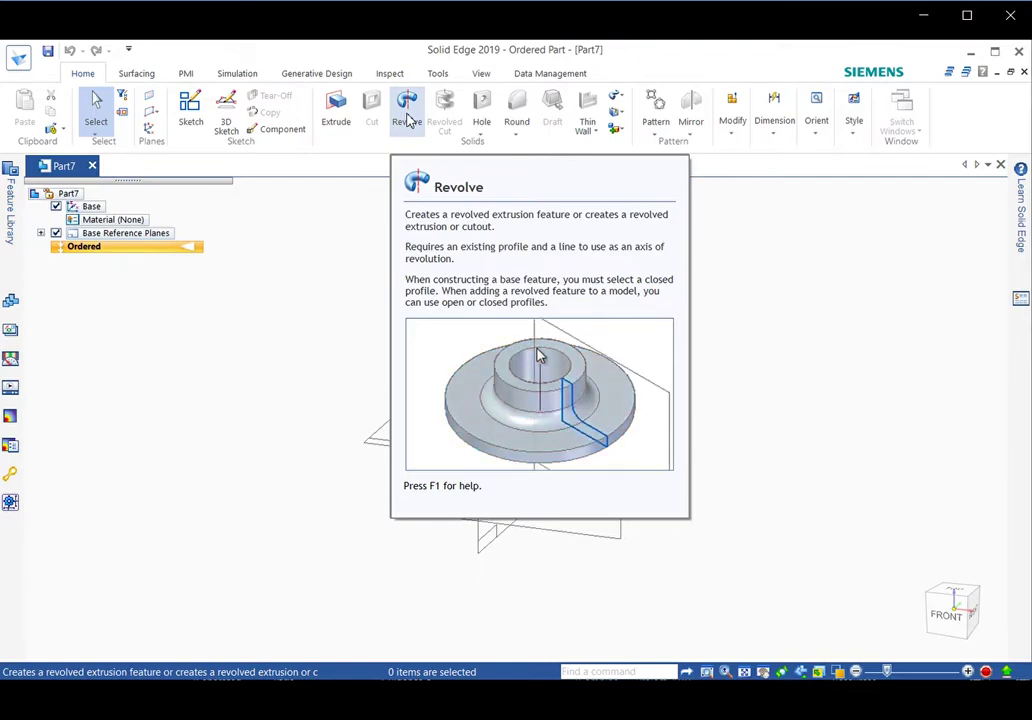
Start a revolved protrusion and pick the Front (xz) reference plane for its profile sketch
{"action": "left_click", "coordinate": [407, 120]}
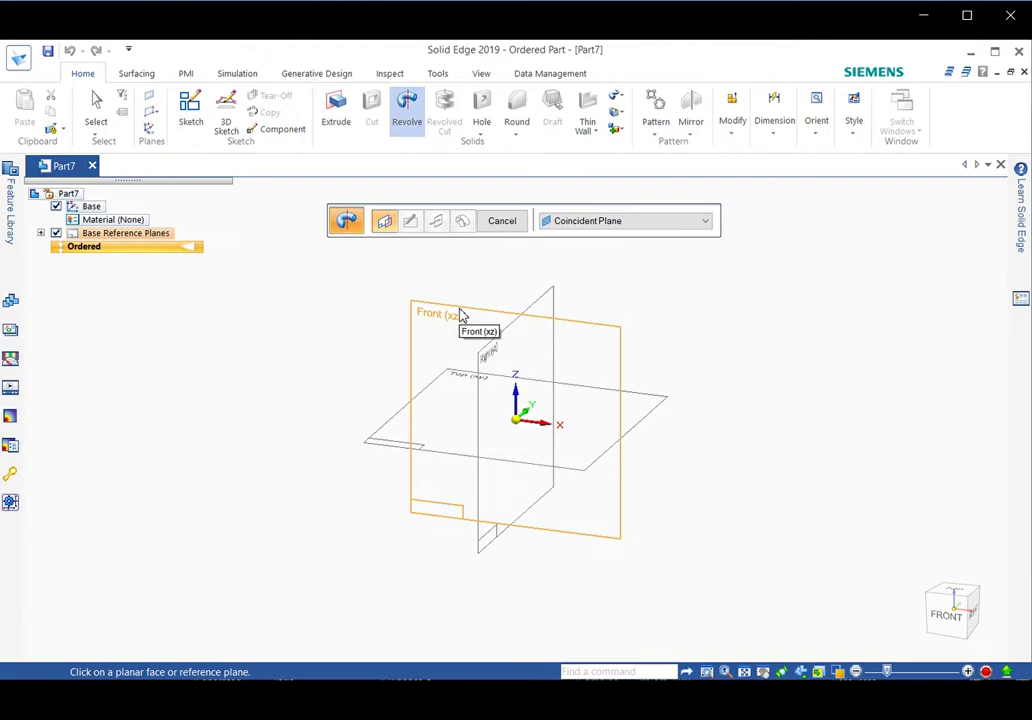
{"action": "left_click", "coordinate": [461, 315]}
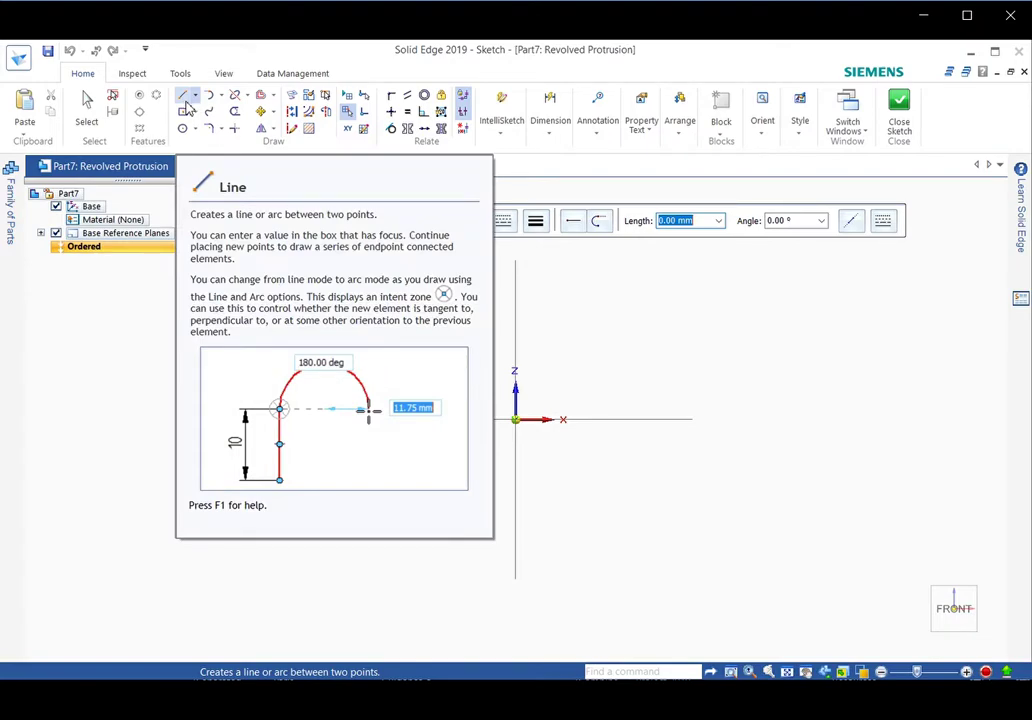
Draw a 19 mm horizontal line from the origin along the pin axis
{"action": "left_click", "coordinate": [184, 97]}
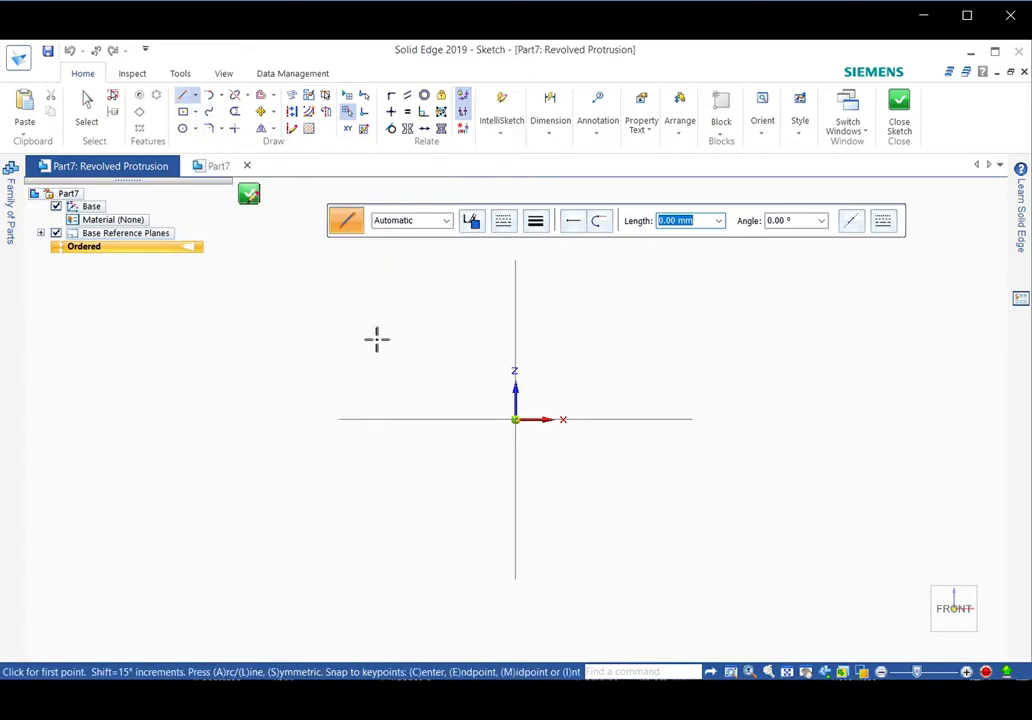
{"action": "left_click", "coordinate": [517, 422]}
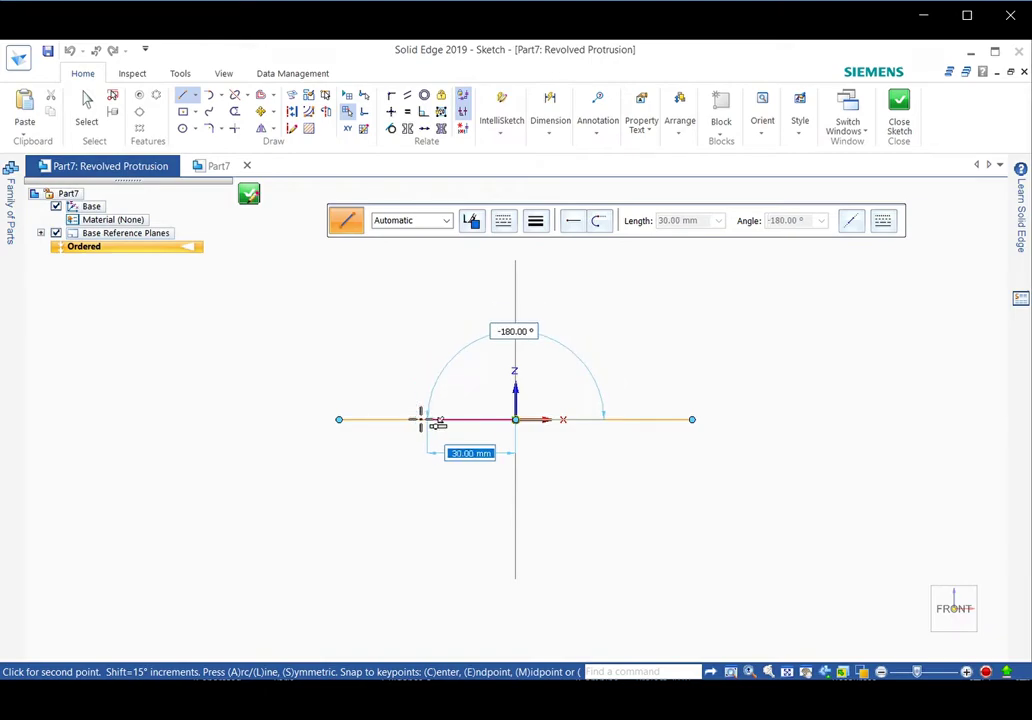
{"action": "type", "text": "19"}
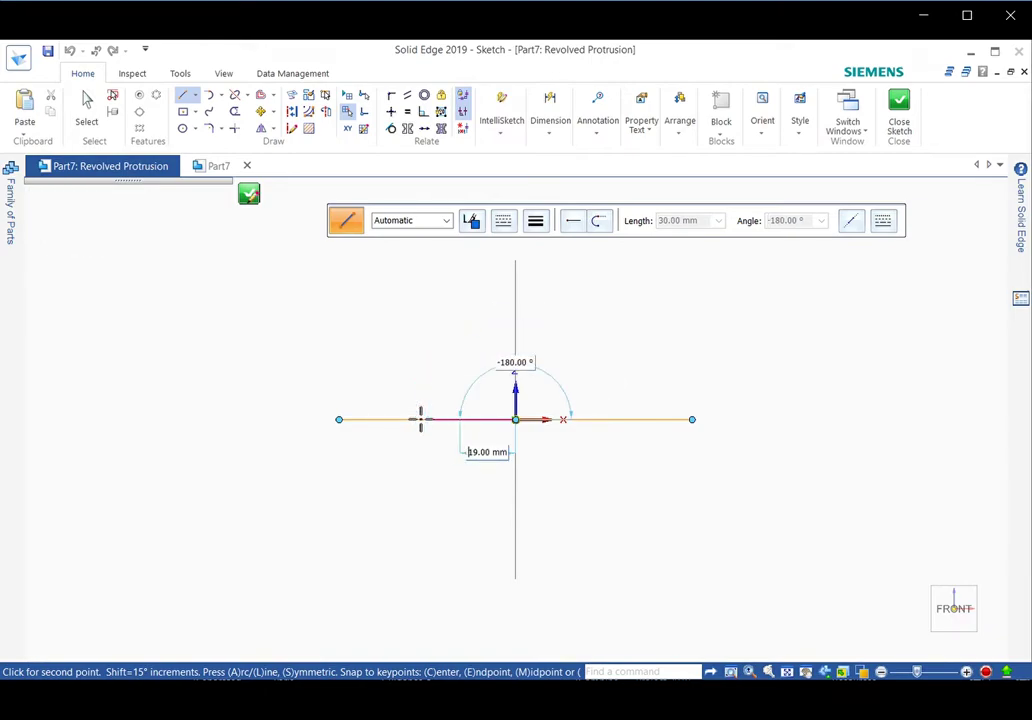
{"action": "key", "text": "Tab"}
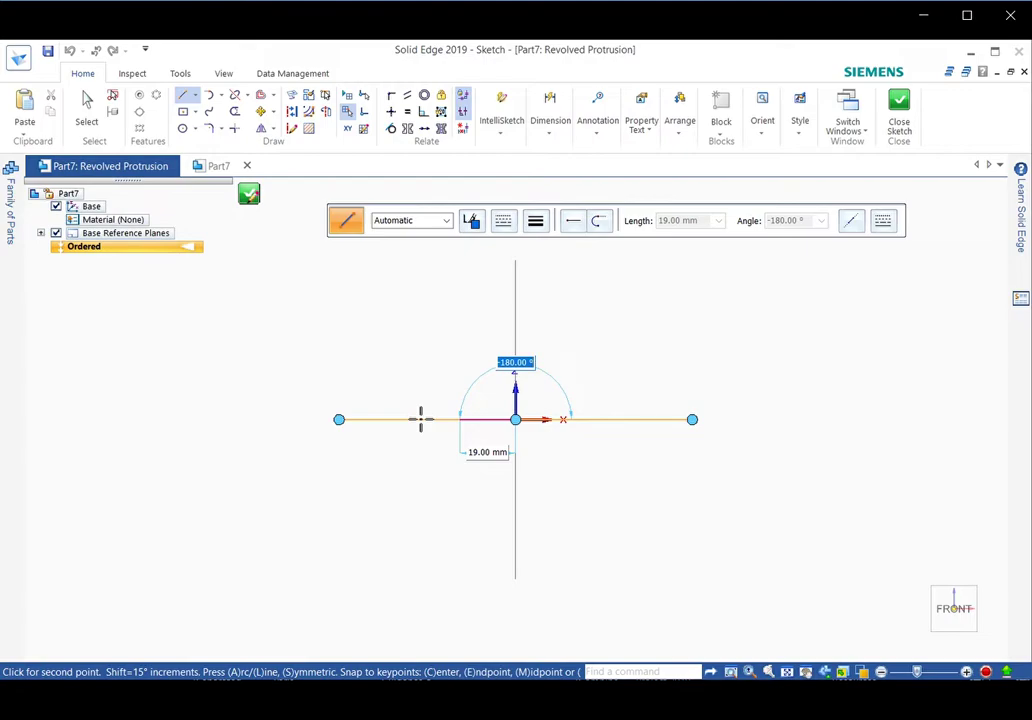
{"action": "key", "text": "Return"}
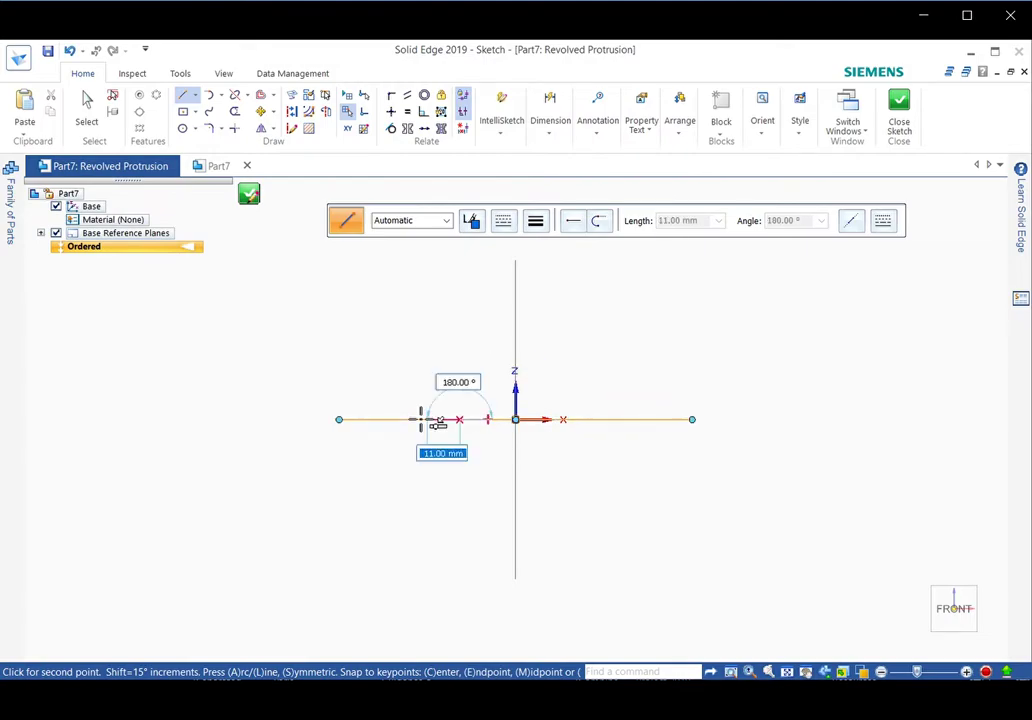
{"action": "scroll", "coordinate": [440, 420], "scroll_direction": "up", "scroll_amount": 4}
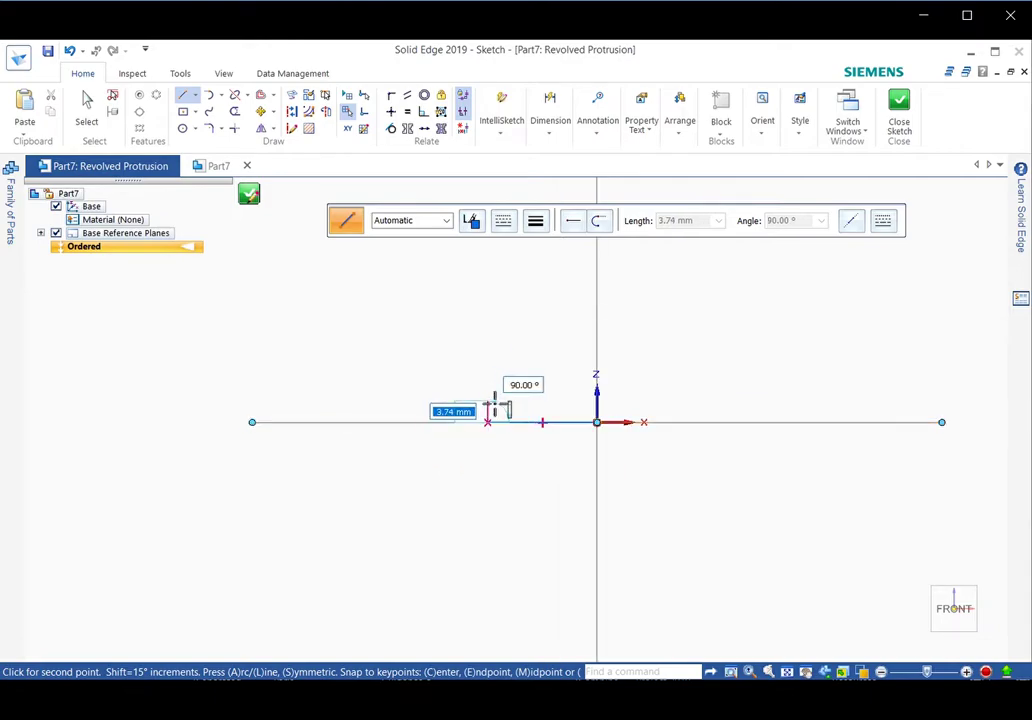
{"action": "scroll", "coordinate": [487, 402], "scroll_direction": "up", "scroll_amount": 1}
{"action": "scroll", "coordinate": [484, 403], "scroll_direction": "up", "scroll_amount": 1}
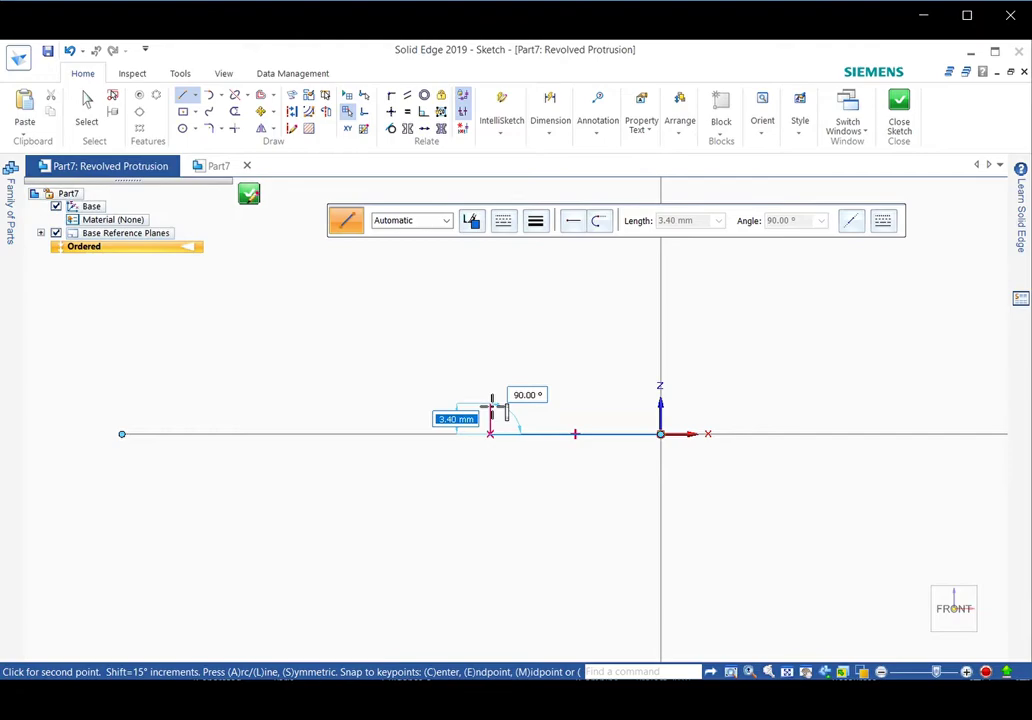
Add a 4.5 mm vertical edge and begin a 1.5 mm segment after it
{"action": "type", "text": "4.5"}
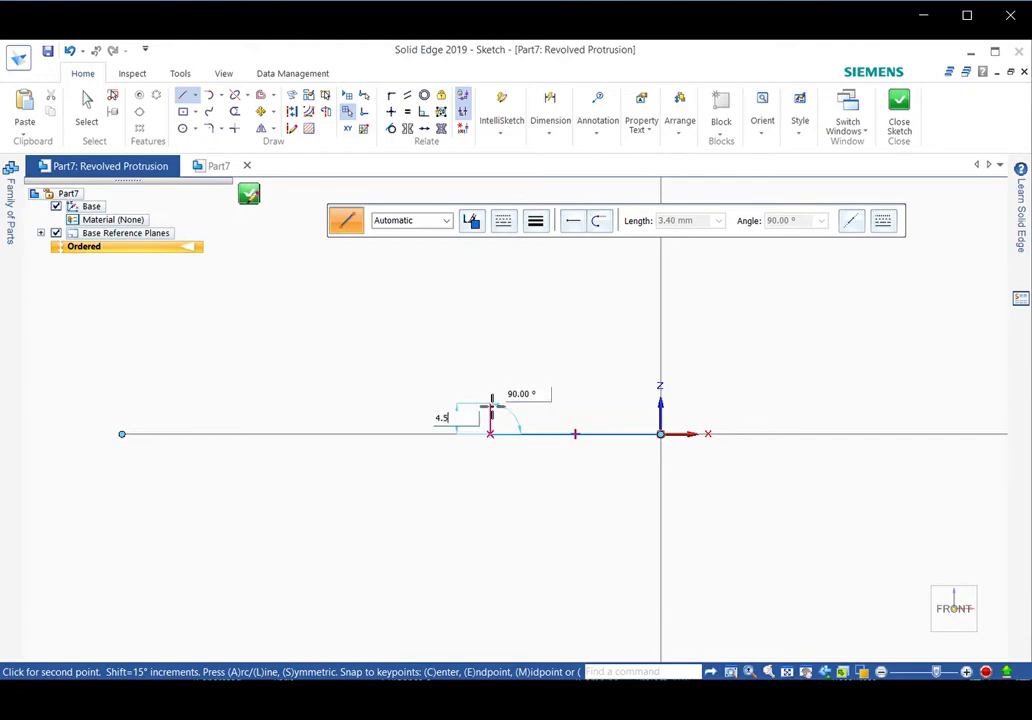
{"action": "key", "text": "Tab"}
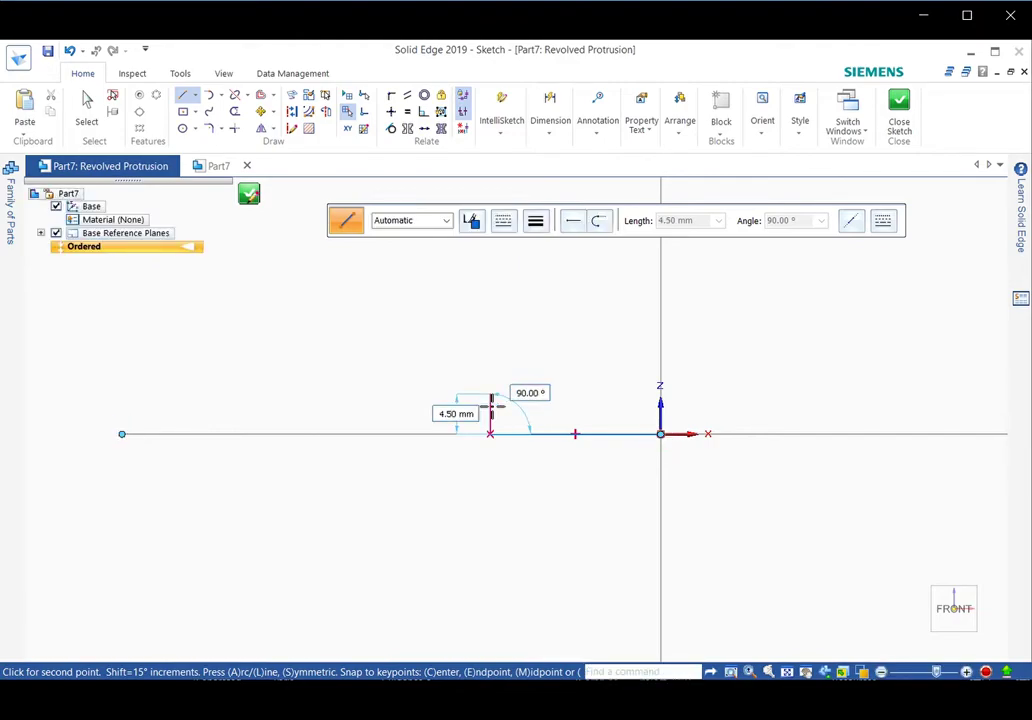
{"action": "key", "text": "Return"}
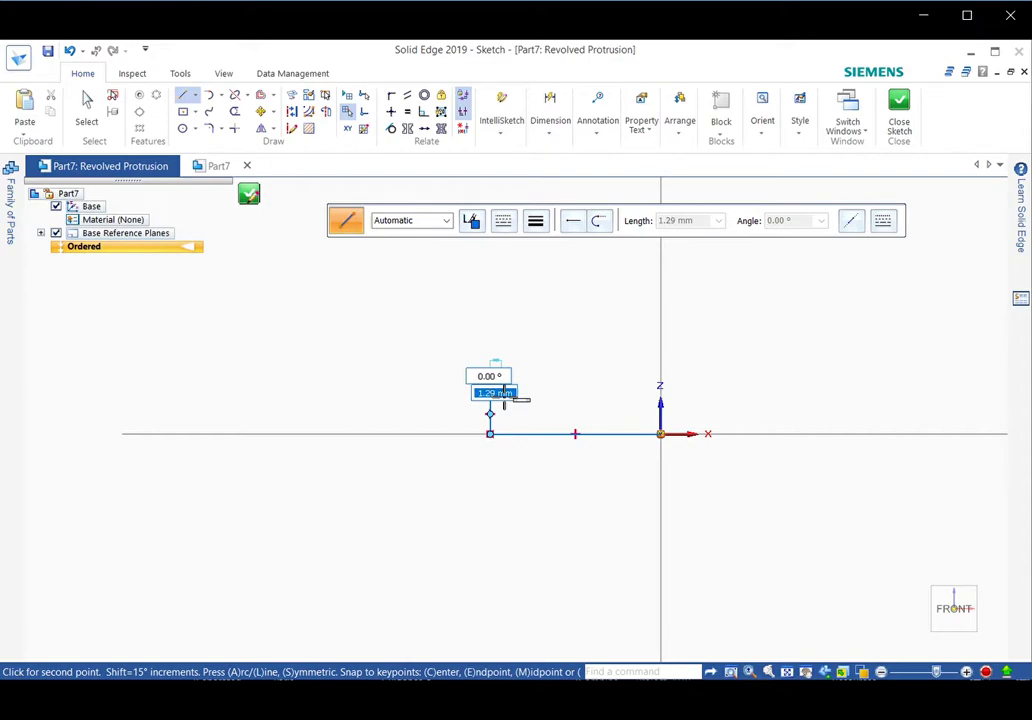
{"action": "type", "text": "1.5"}
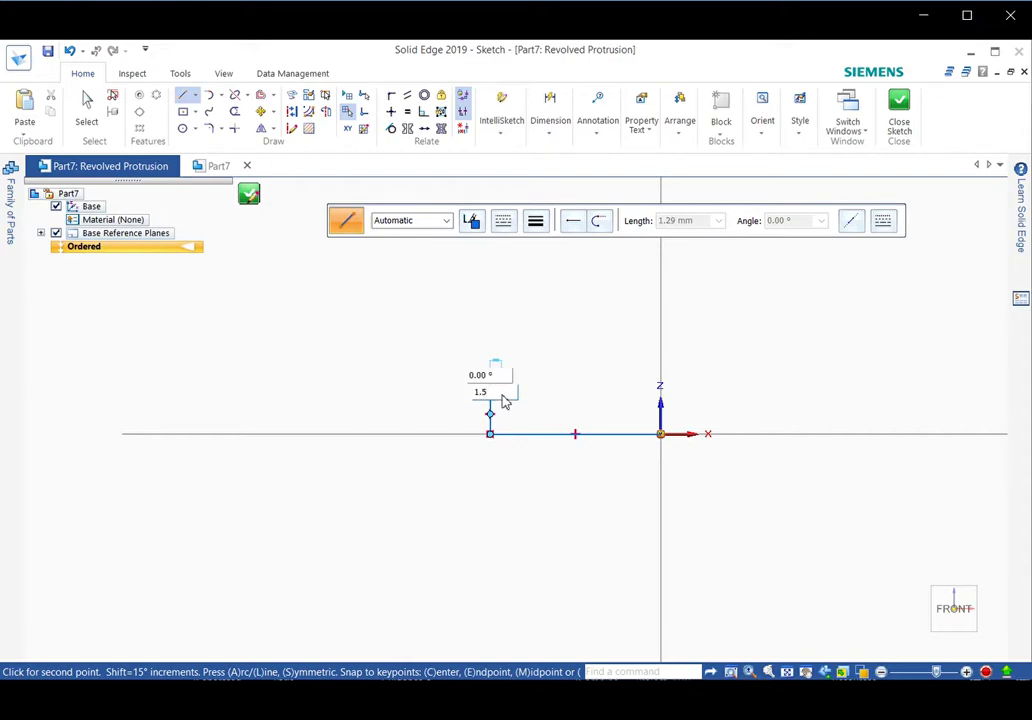
{"action": "key", "text": "Tab"}
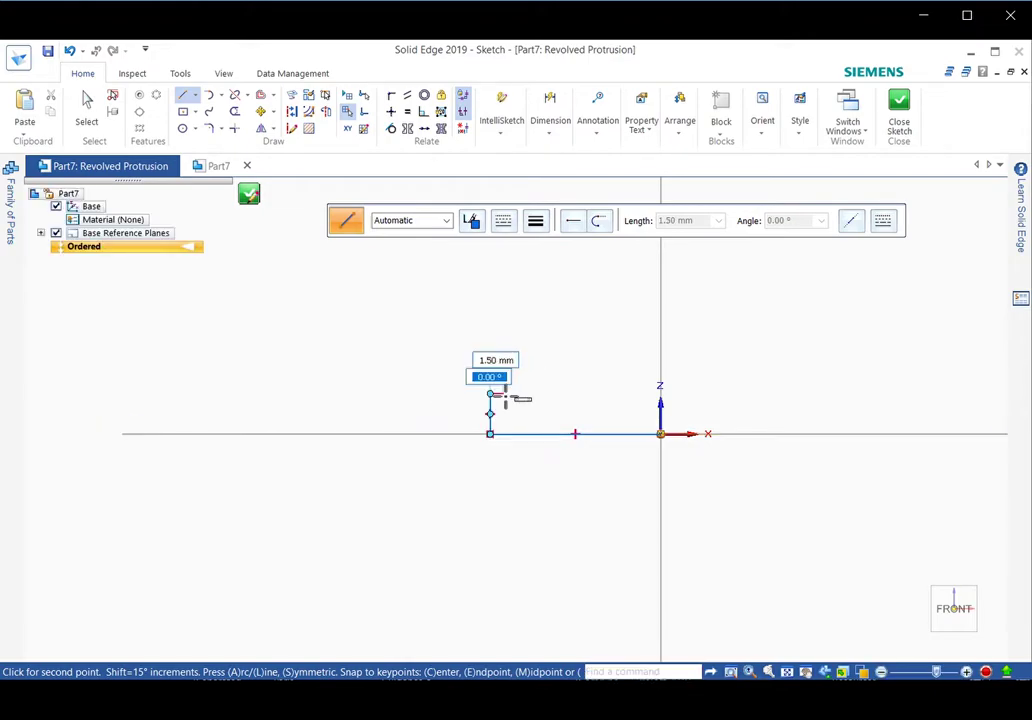
Fix the 1.5 mm segment, then add a 1.2 mm groove edge and another 1.5 mm edge
{"action": "left_click", "coordinate": [512, 397]}
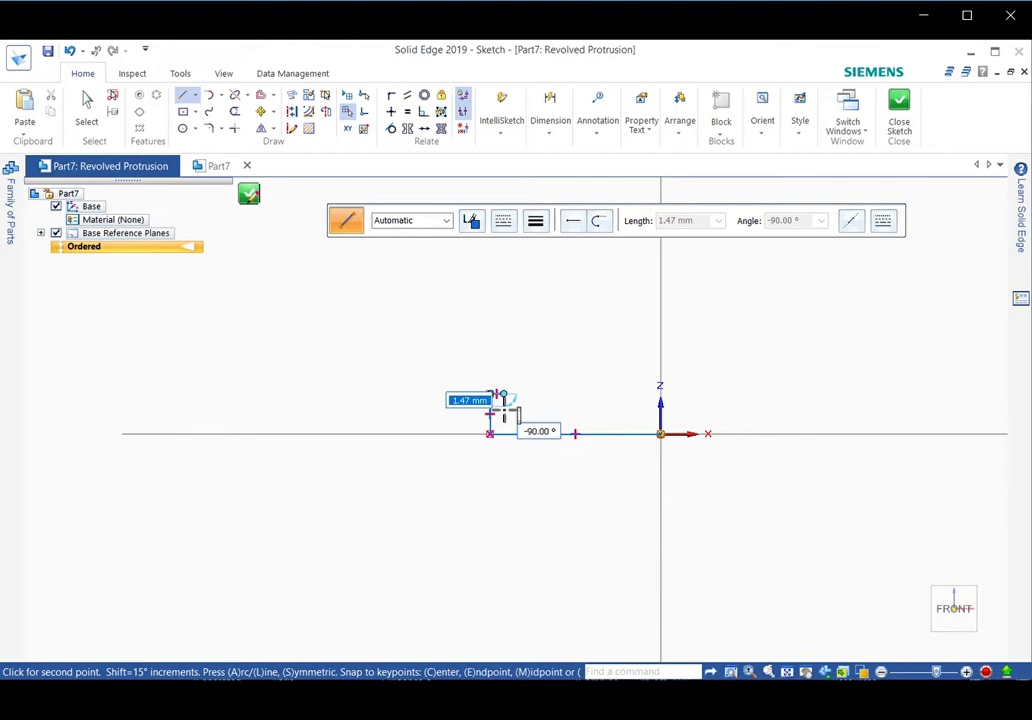
{"action": "type", "text": "1.2"}
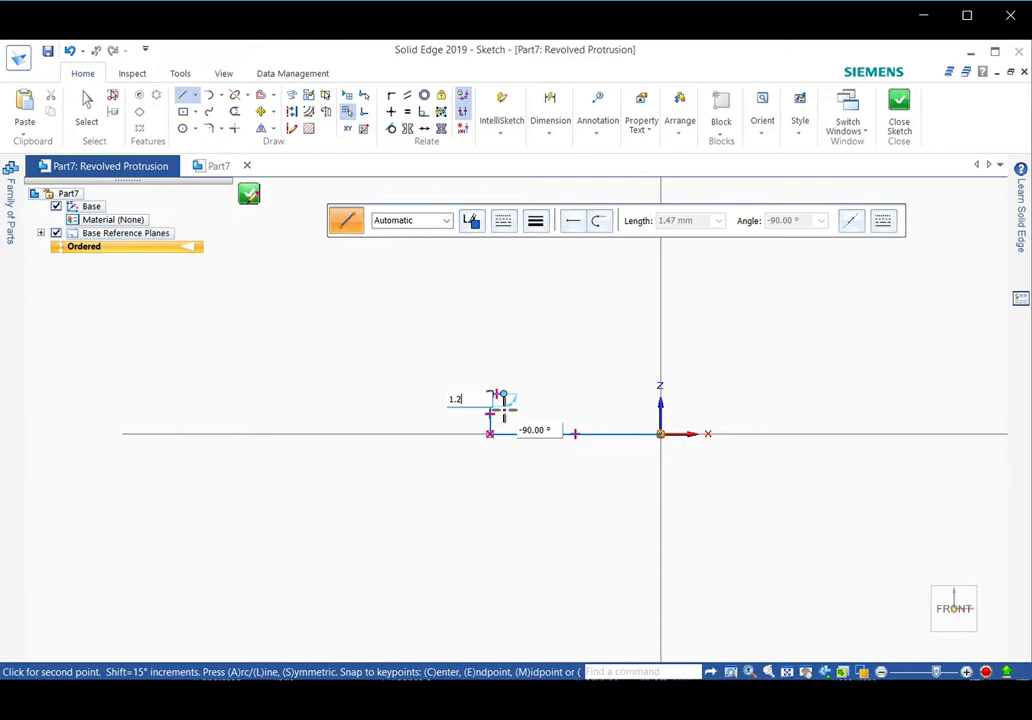
{"action": "key", "text": "Tab"}
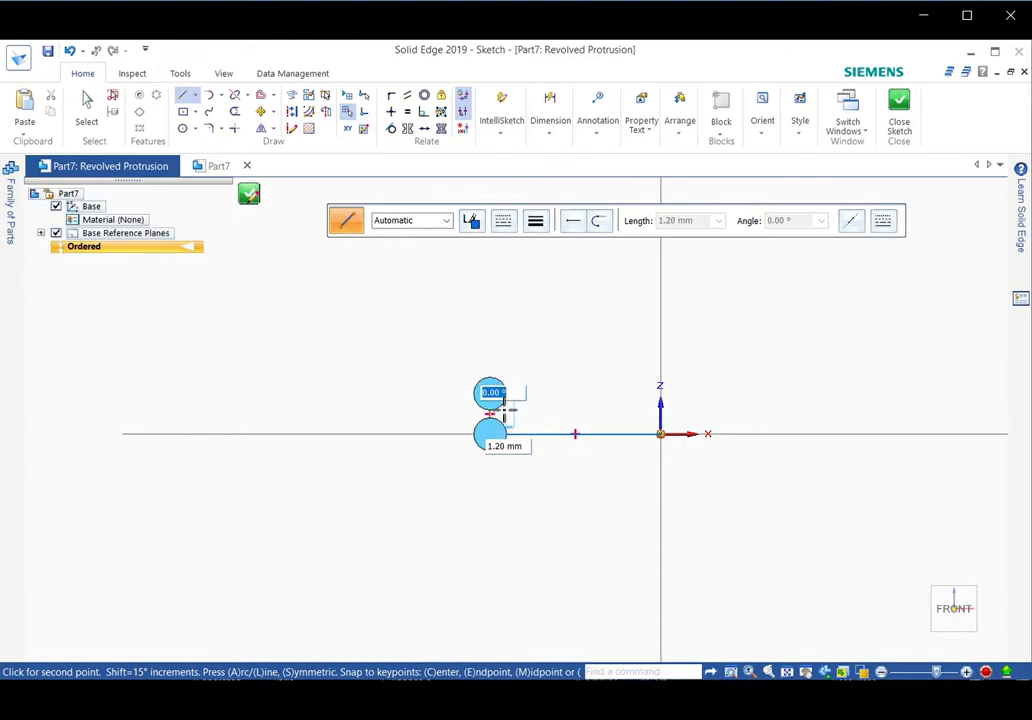
{"action": "key", "text": "Return"}
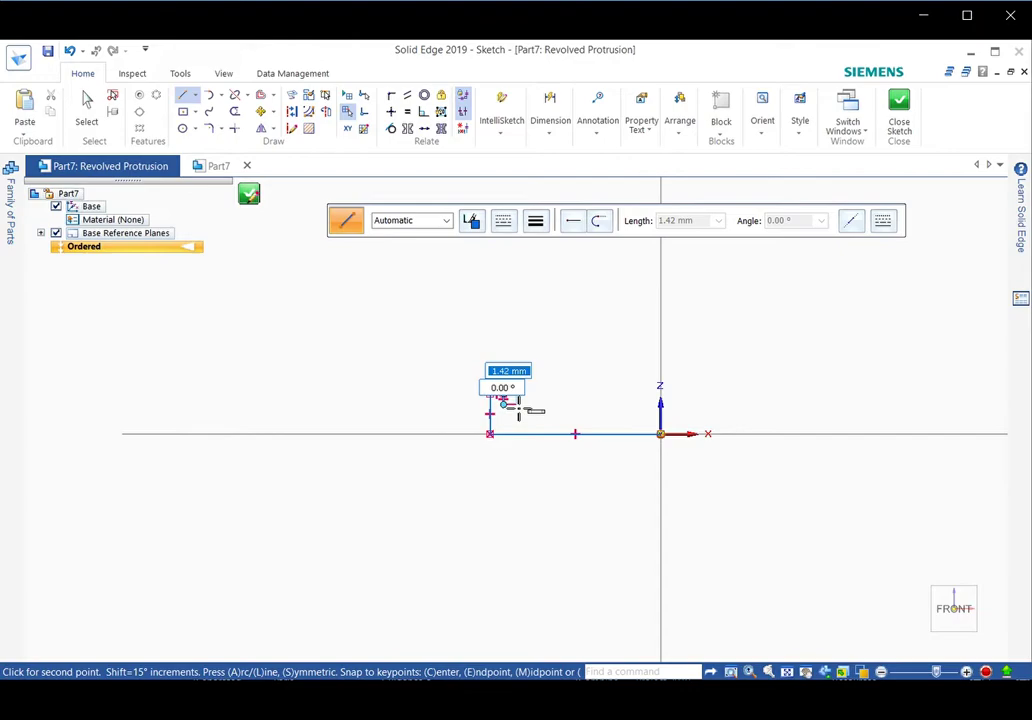
{"action": "type", "text": "1."}
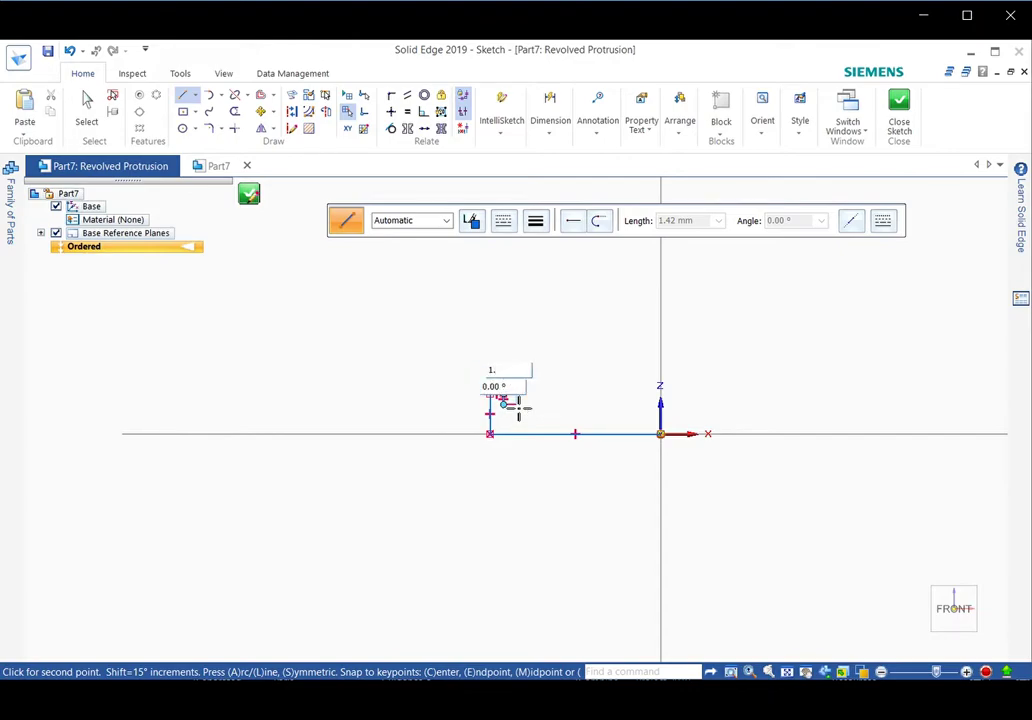
{"action": "type", "text": "5"}
{"action": "key", "text": "Tab"}
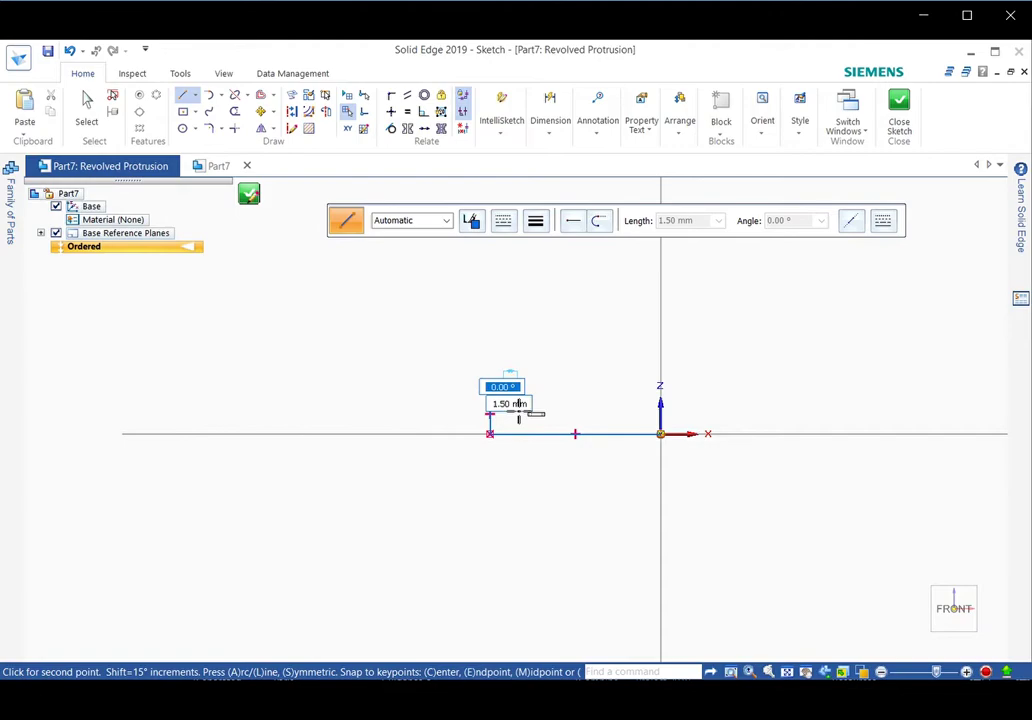
{"action": "left_click", "coordinate": [518, 413]}
{"action": "scroll", "coordinate": [517, 408], "scroll_direction": "up", "scroll_amount": 6}
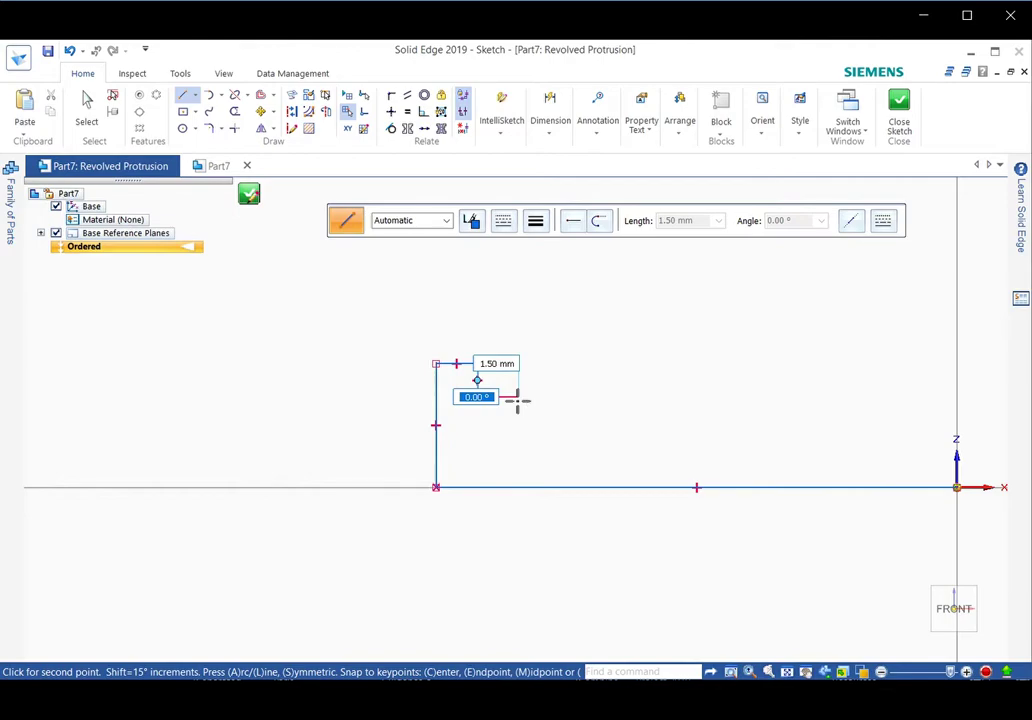
Finish the groove wall, then draw the 16 mm top edge and 4.5 mm end edge down to the axis
{"action": "left_click", "coordinate": [517, 402]}
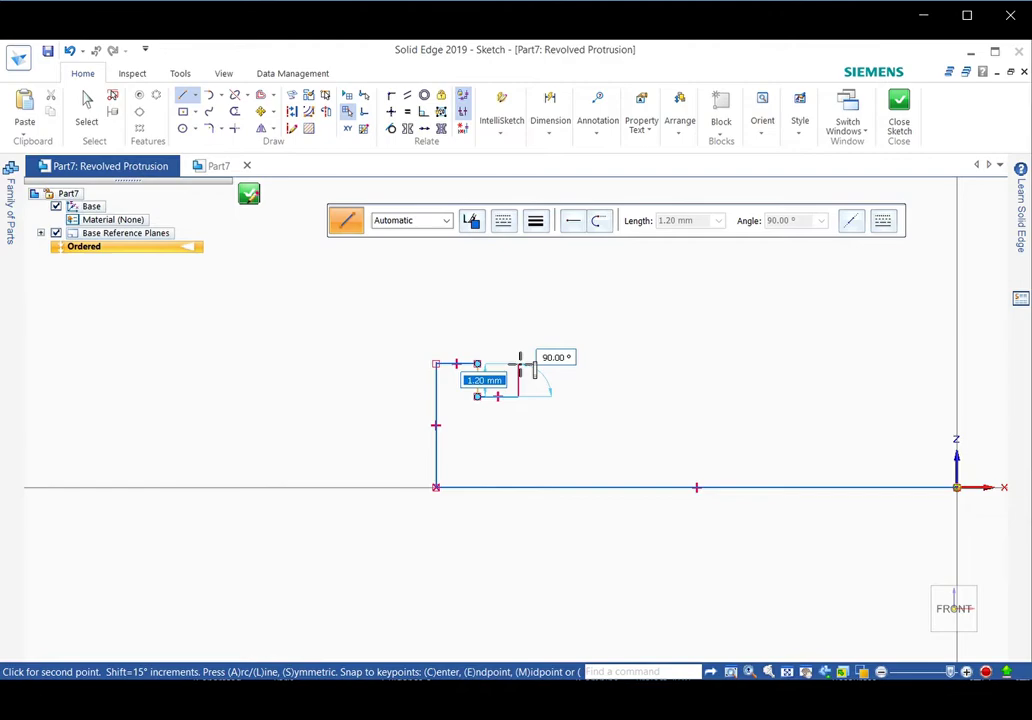
{"action": "left_click", "coordinate": [520, 365]}
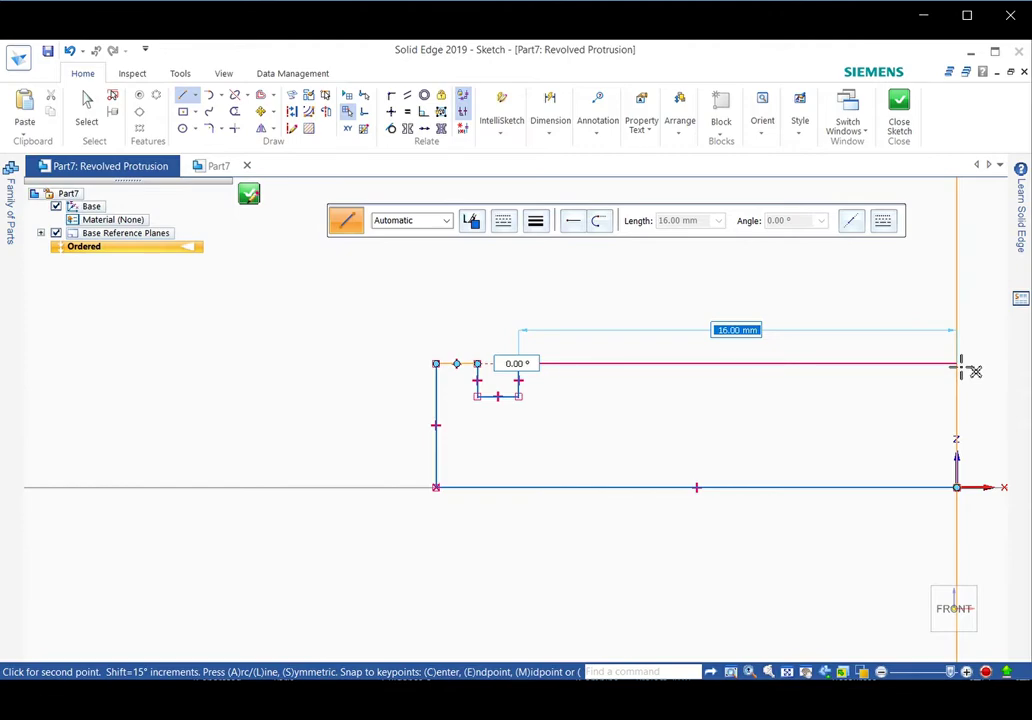
{"action": "left_click", "coordinate": [958, 364]}
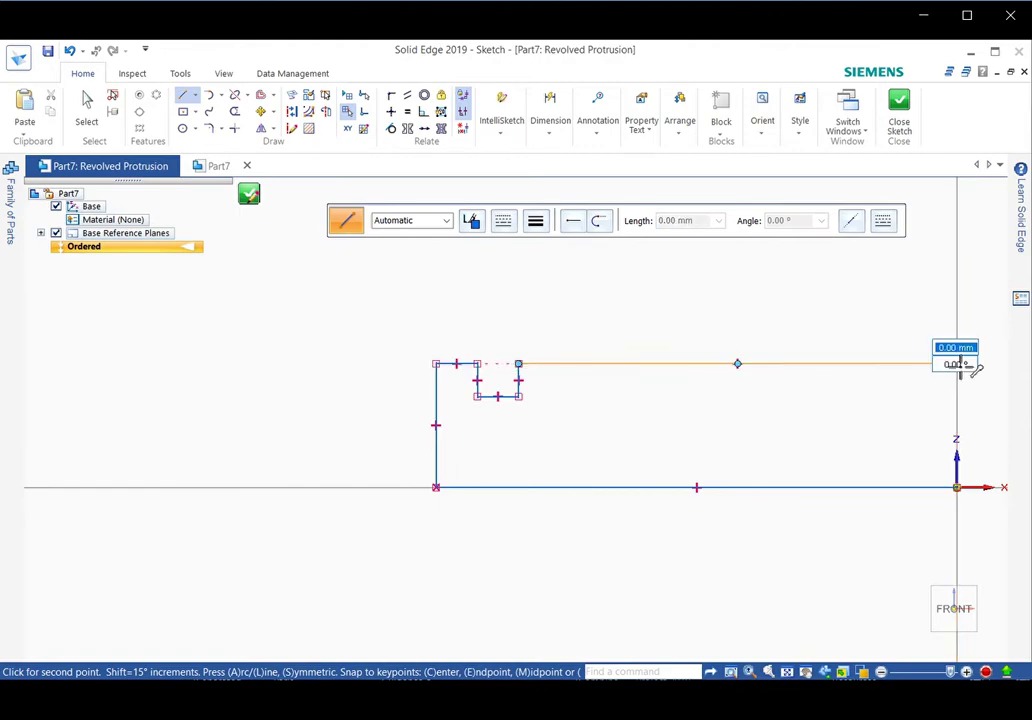
{"action": "left_click", "coordinate": [956, 487]}
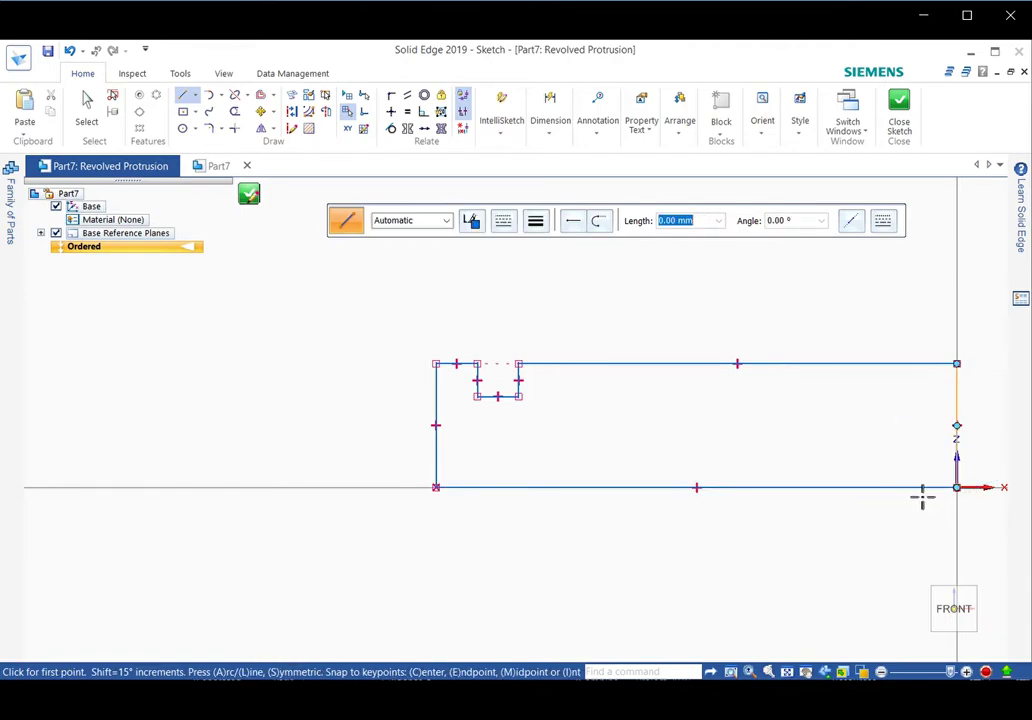
Set the profile's bottom line as the axis of revolution and close the sketch
{"action": "left_click", "coordinate": [327, 113]}
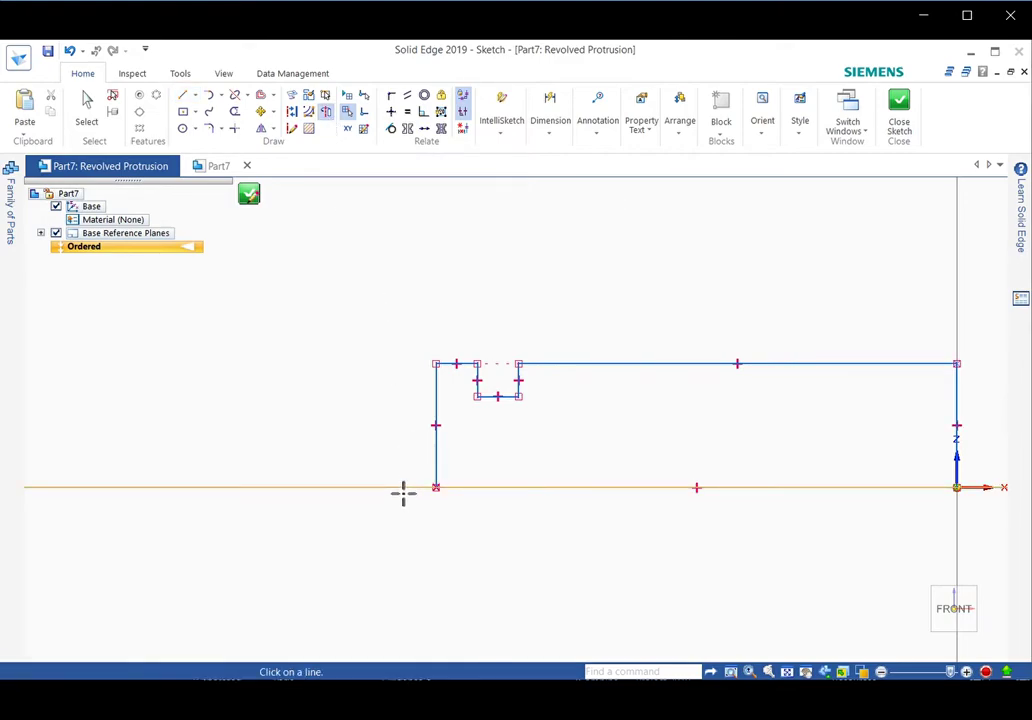
{"action": "left_click", "coordinate": [403, 488]}
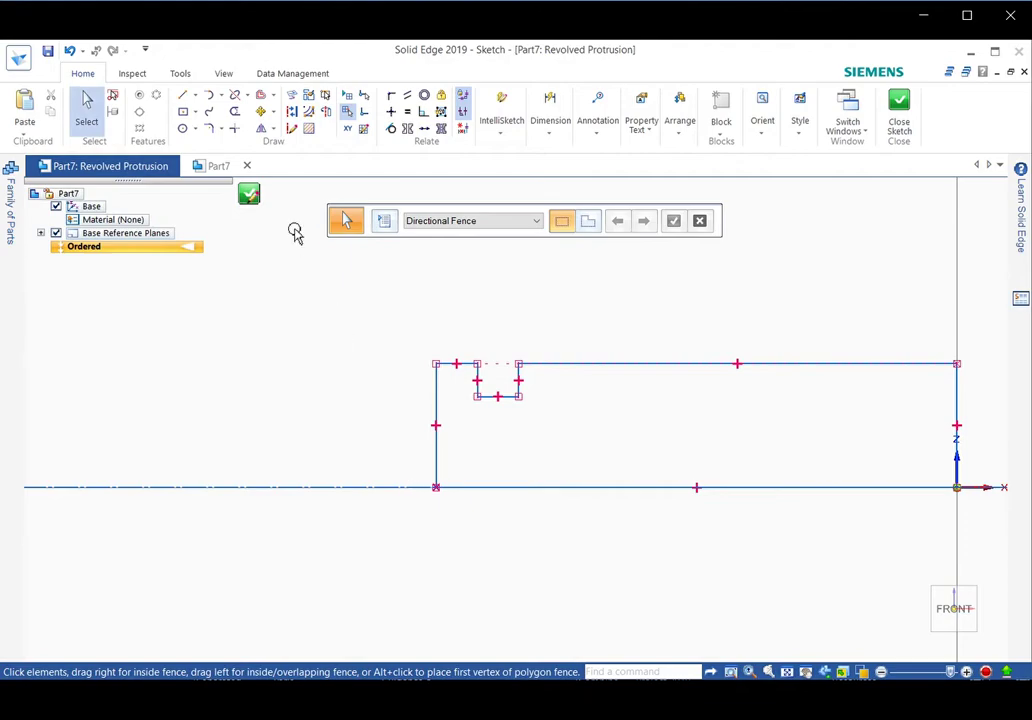
{"action": "left_click", "coordinate": [250, 196]}
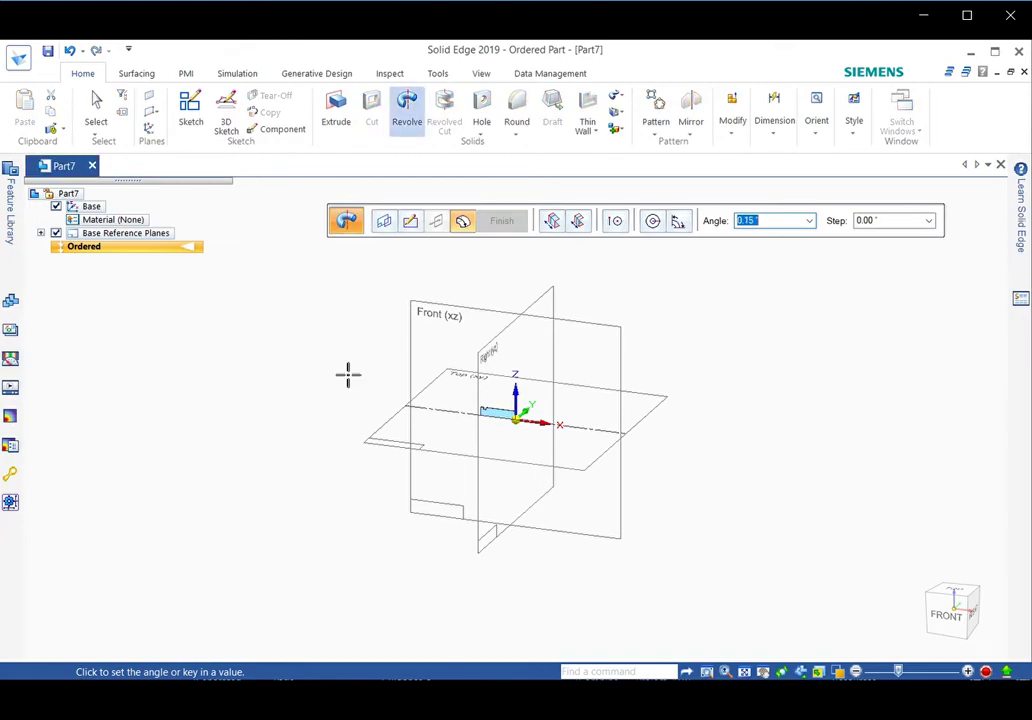
Enter a 360° revolve angle and pick the side to revolve
{"action": "scroll", "coordinate": [527, 503], "scroll_direction": "up", "scroll_amount": 3}
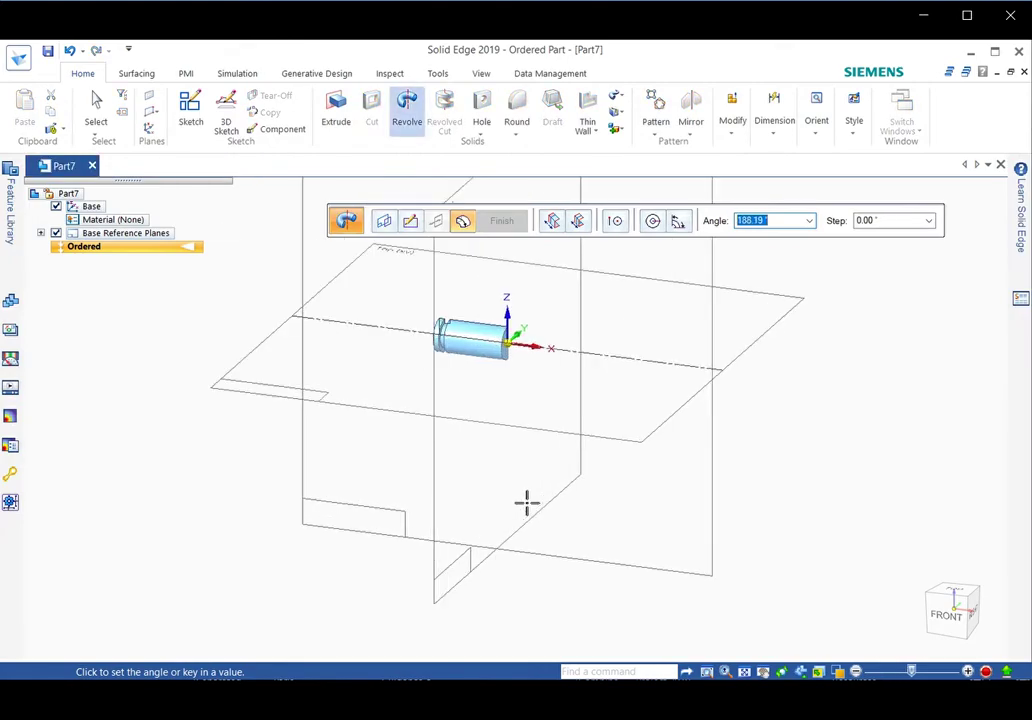
{"action": "scroll", "coordinate": [513, 483], "scroll_direction": "down", "scroll_amount": 3}
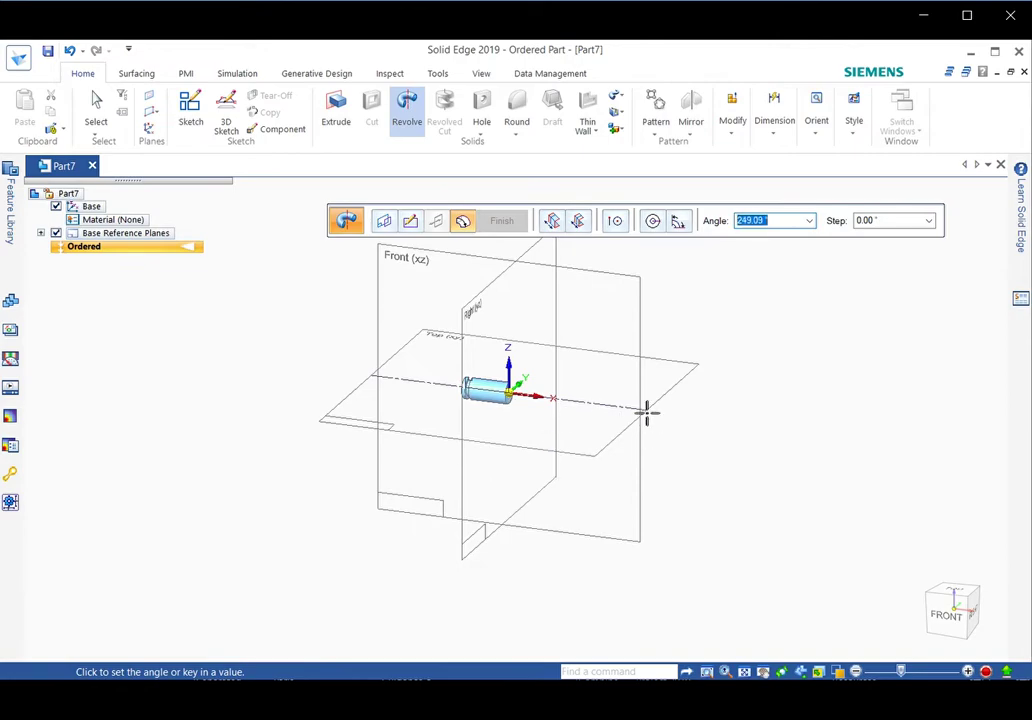
{"action": "scroll", "coordinate": [594, 410], "scroll_direction": "up", "scroll_amount": 3}
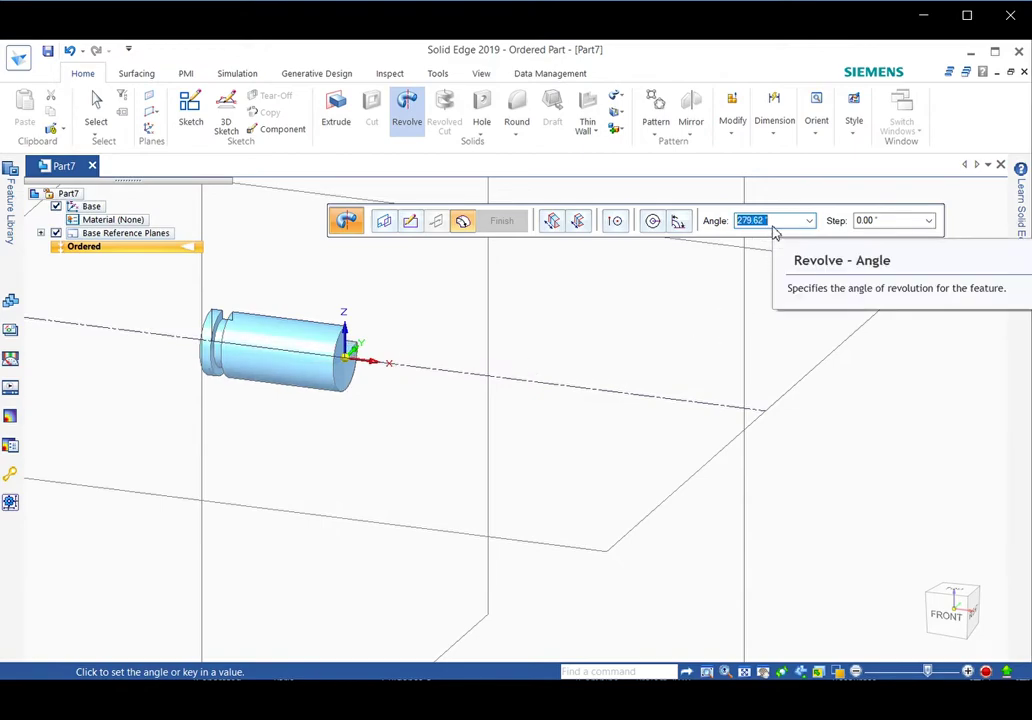
{"action": "type", "text": "3"}
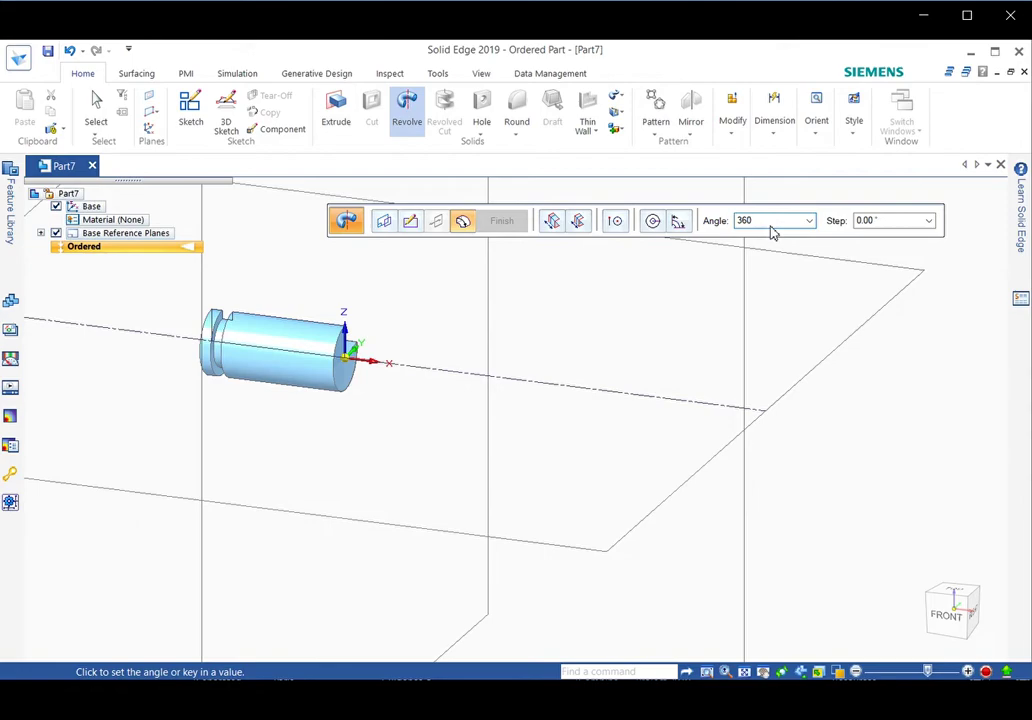
{"action": "type", "text": "60"}
{"action": "key", "text": "Tab"}
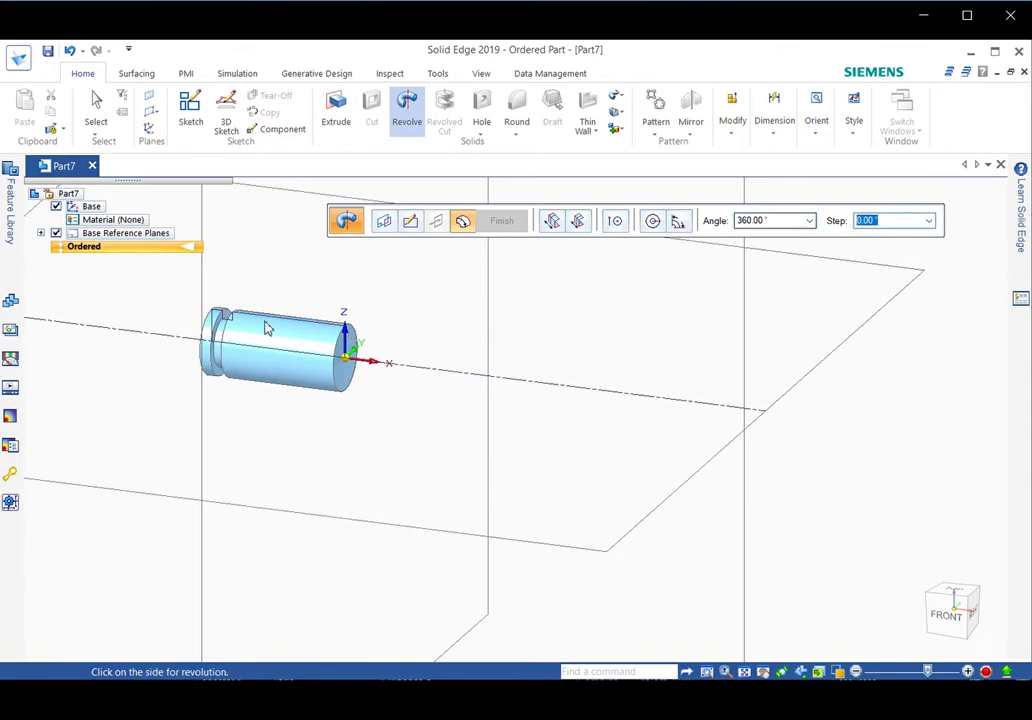
{"action": "left_click", "coordinate": [520, 430]}
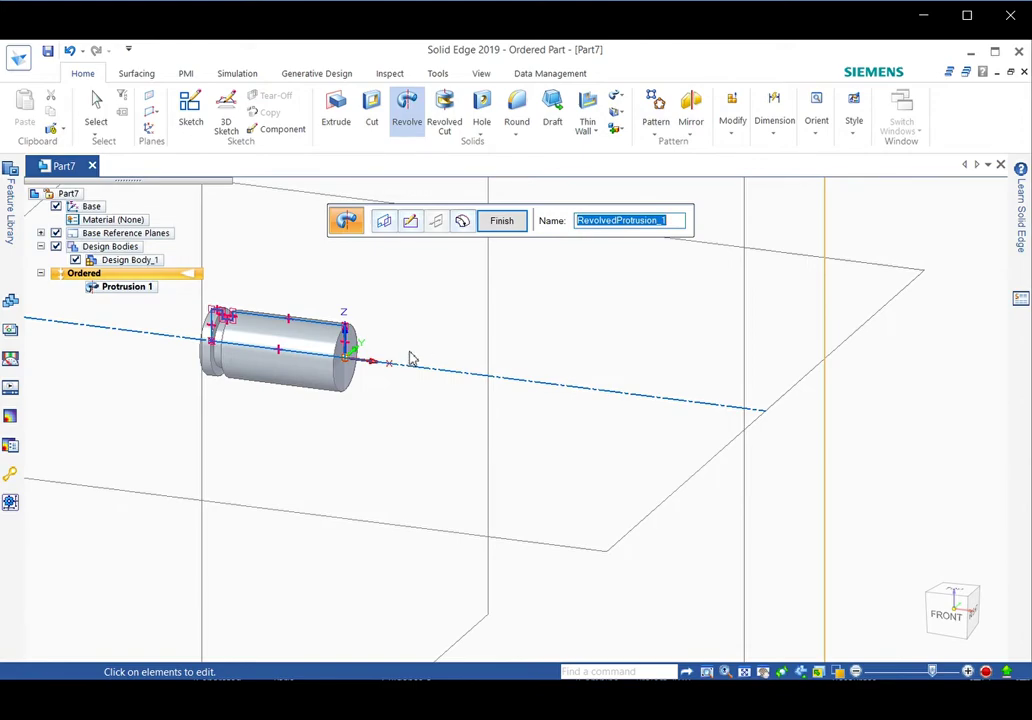
Finish the revolve to create Protrusion 1
{"action": "left_click", "coordinate": [503, 222]}
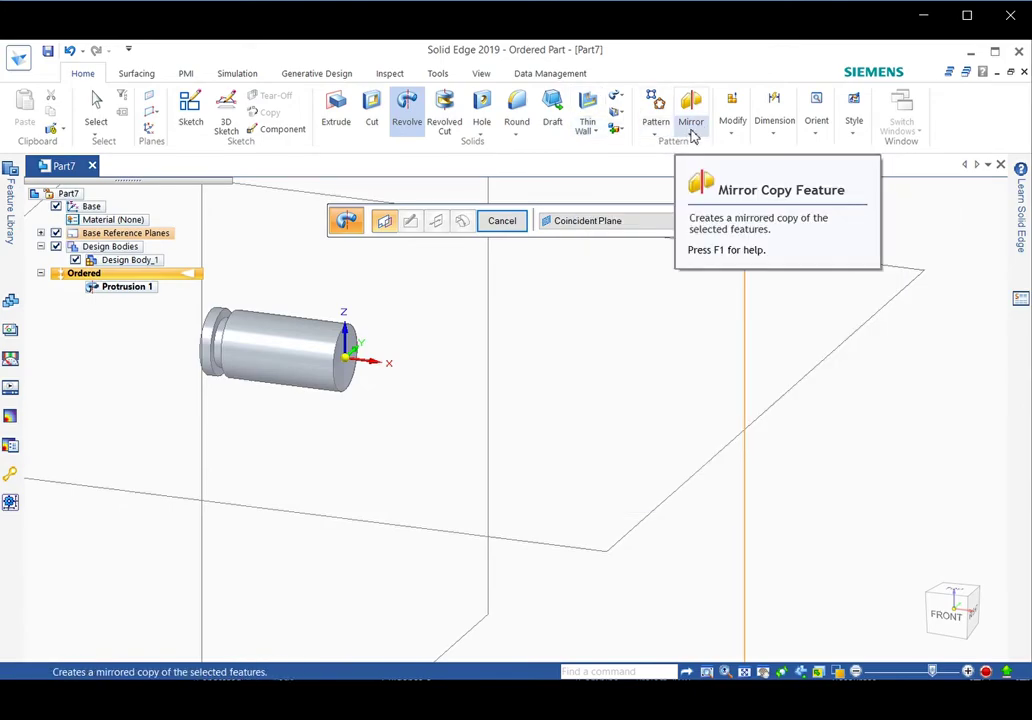
Mirror copy the pin body across its end-face plane, creating Mirror Body 1
{"action": "left_click", "coordinate": [693, 136]}
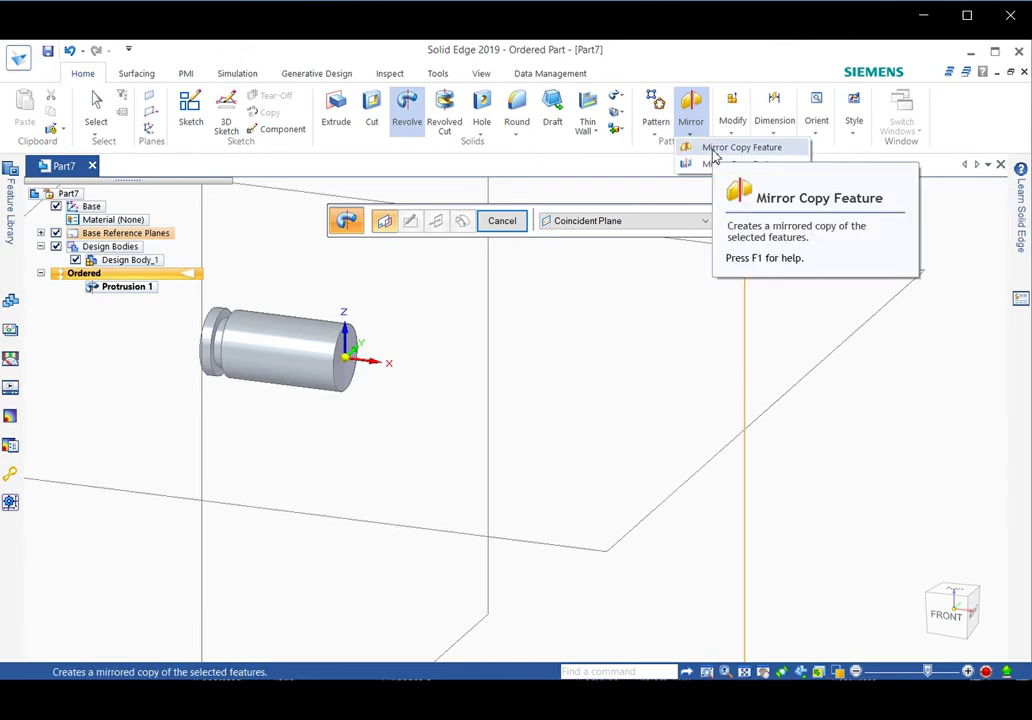
{"action": "left_click", "coordinate": [716, 166]}
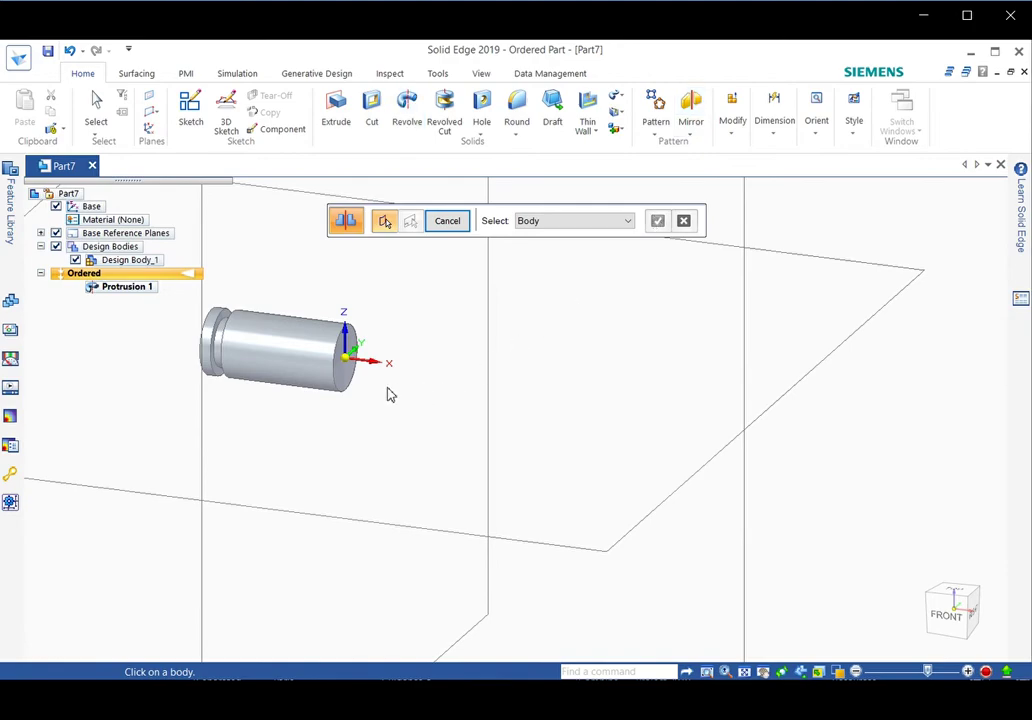
{"action": "left_click", "coordinate": [306, 378]}
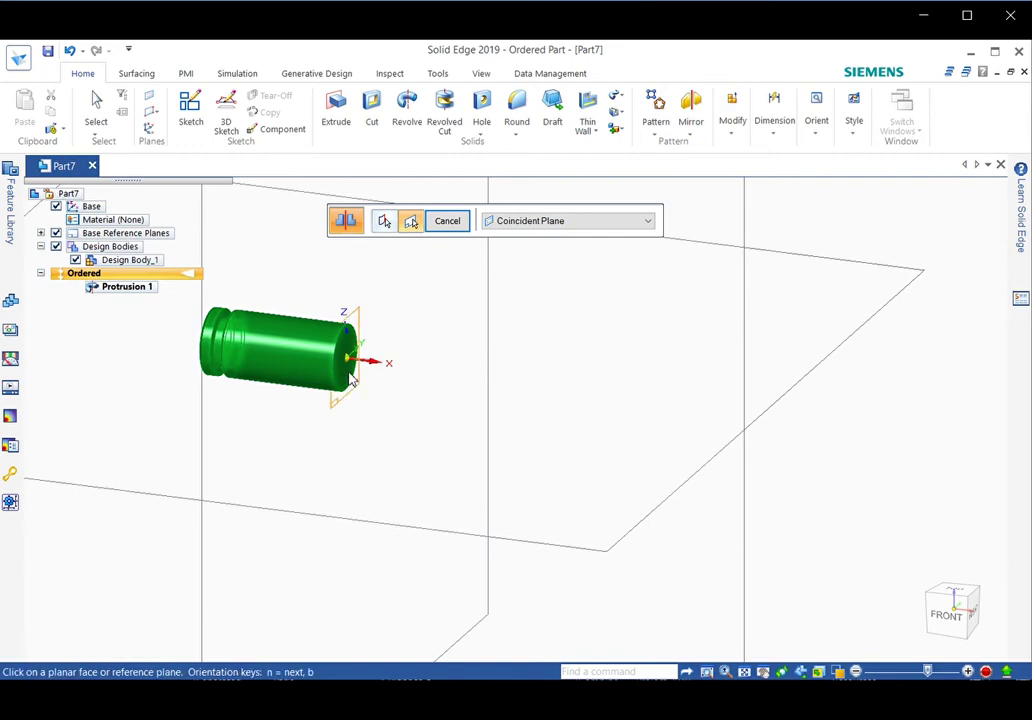
{"action": "left_click", "coordinate": [352, 378]}
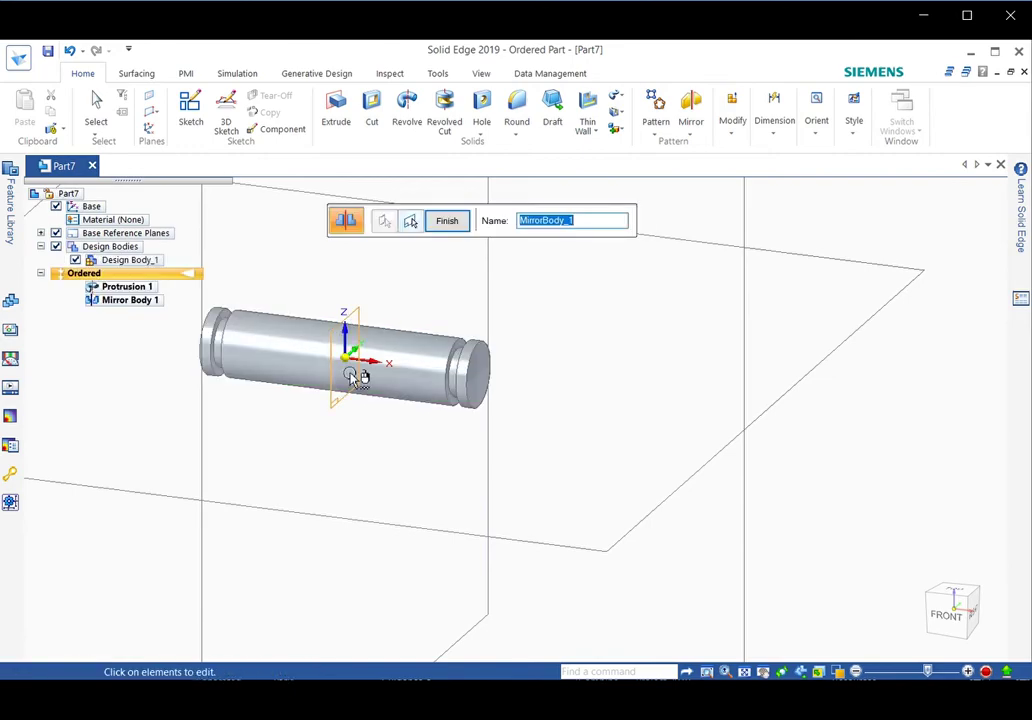
{"action": "left_click", "coordinate": [455, 226]}
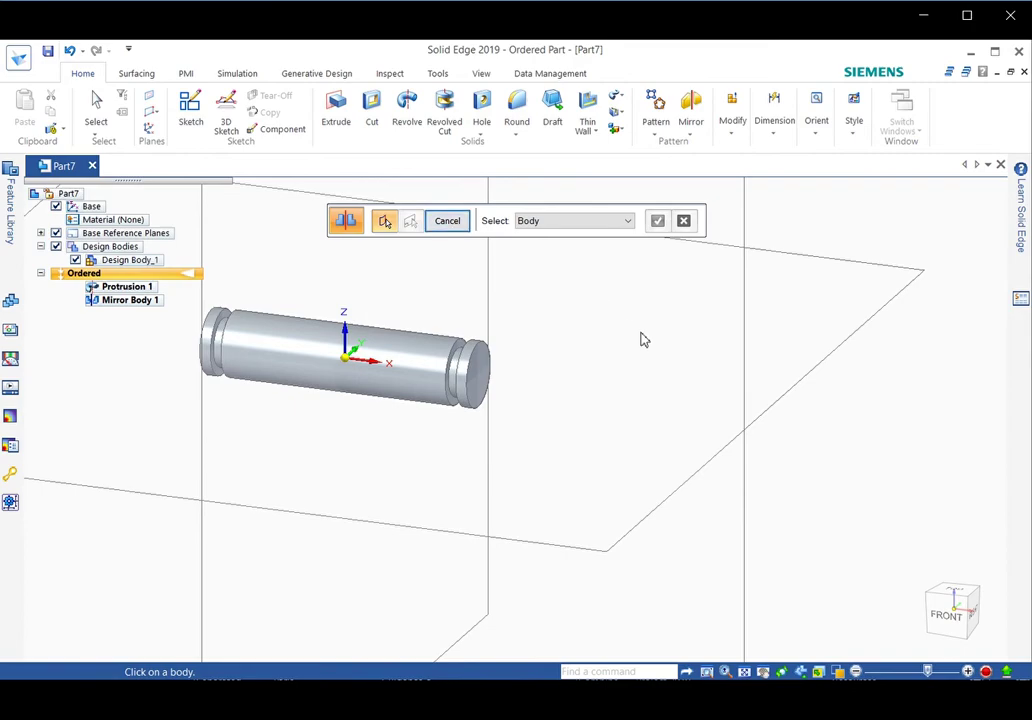
Save the part as Pin.par in the ENG1064 Videos folder
{"action": "left_click", "coordinate": [47, 55]}
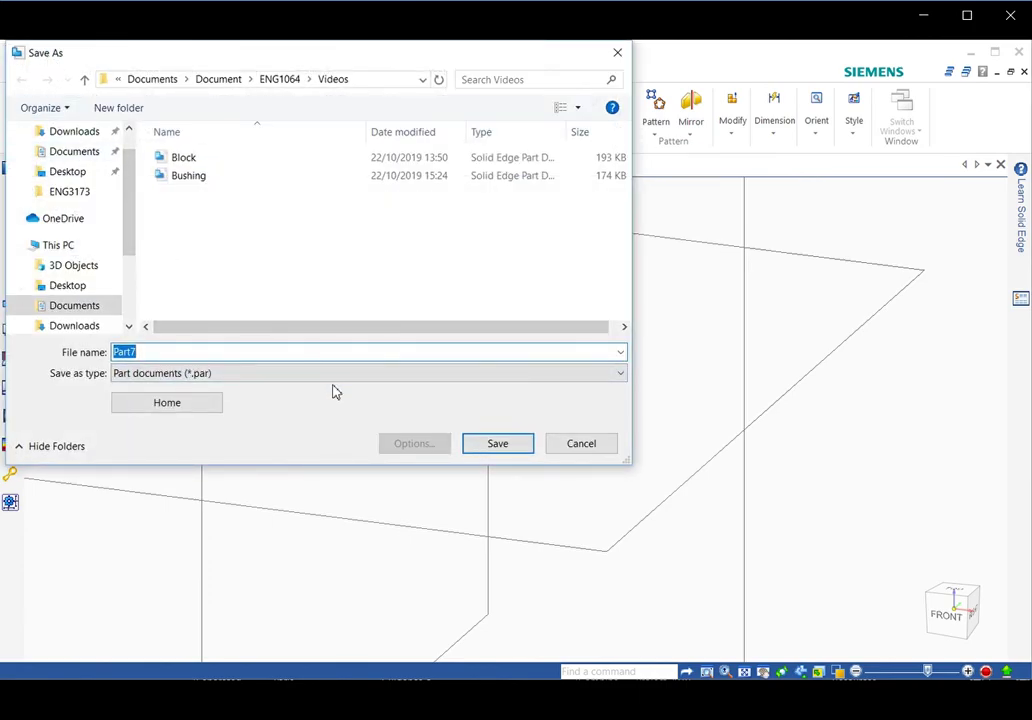
{"action": "type", "text": "Pin"}
{"action": "left_click", "coordinate": [508, 455]}
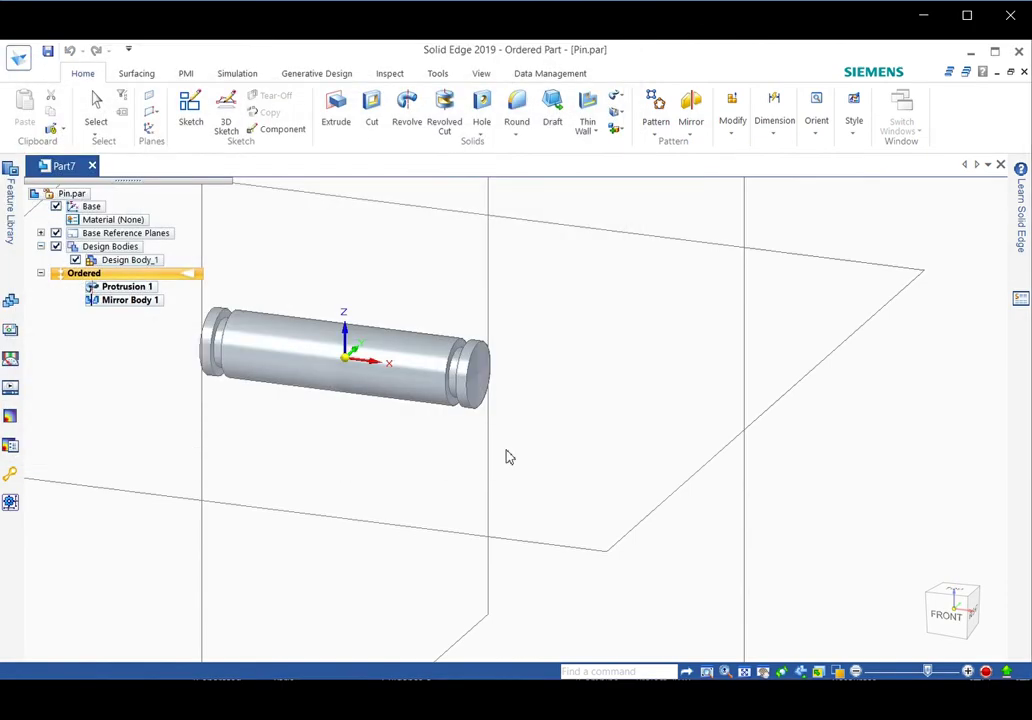